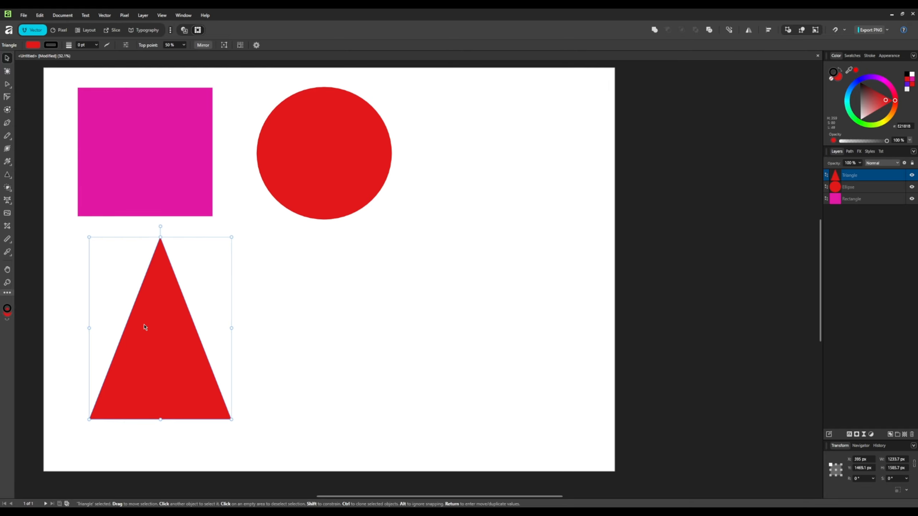
- Change the selected triangle's fill colour to purple
left_click(870, 77)
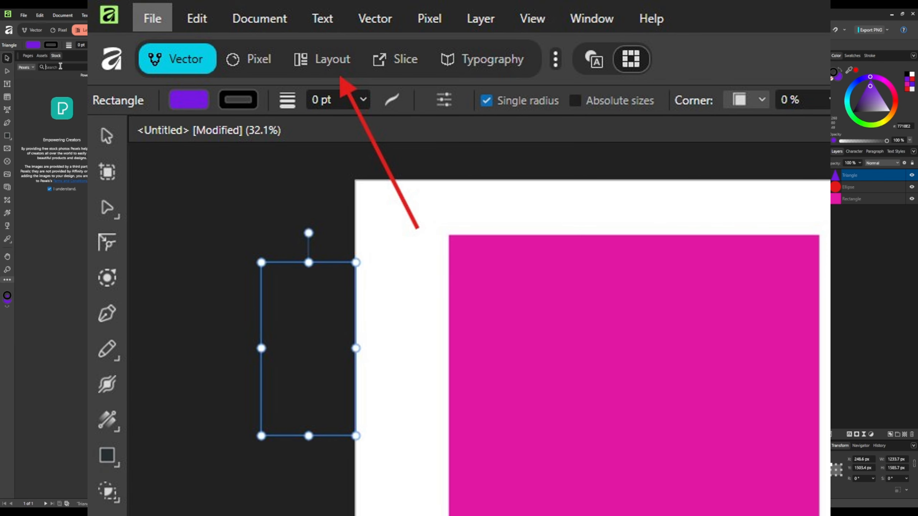
- Search the Pexels stock panel for DOG and place the black pug photo on the canvas
type("Di")
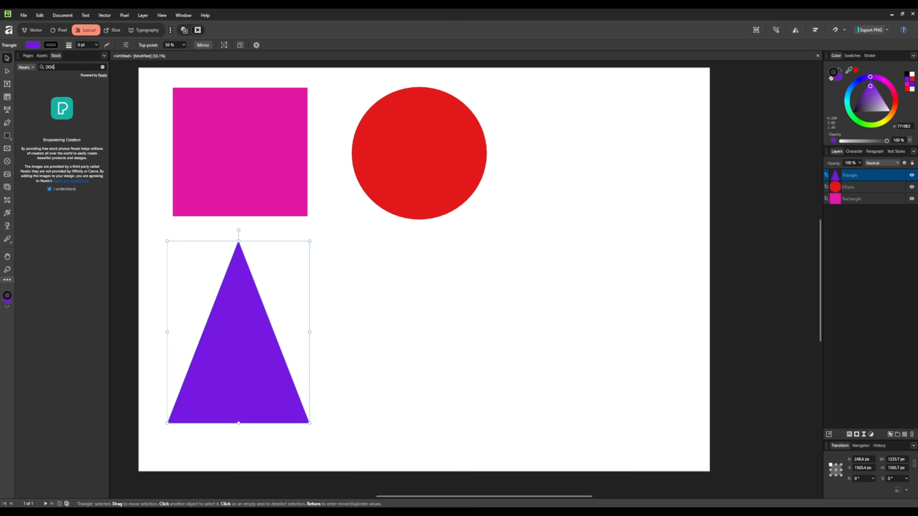
key("Return")
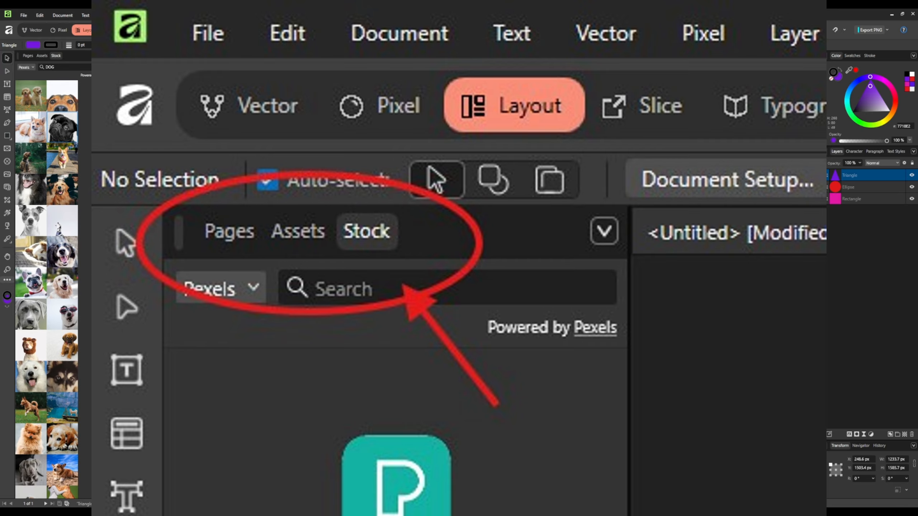
left_click_drag(62, 127, 539, 158)
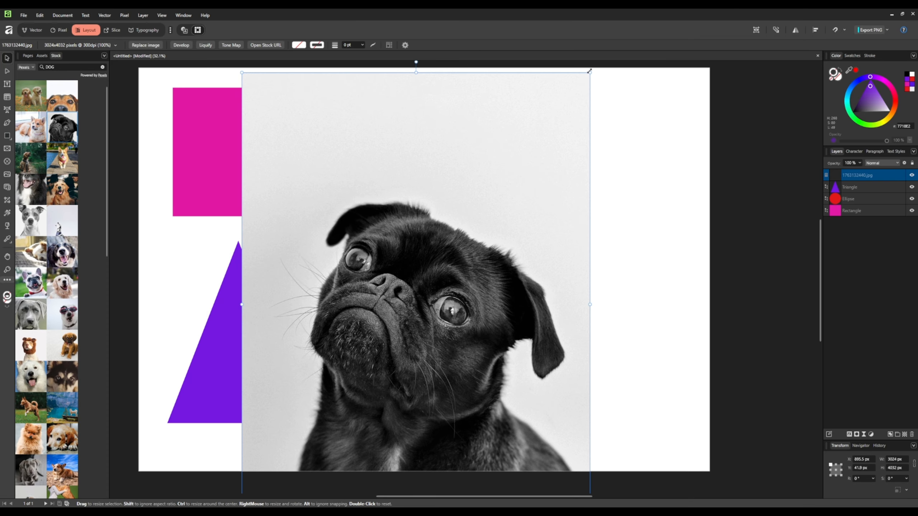
- Scale the pug photo down and move it beside the triangle
left_click_drag(589, 71, 381, 352)
left_click_drag(297, 463, 386, 357)
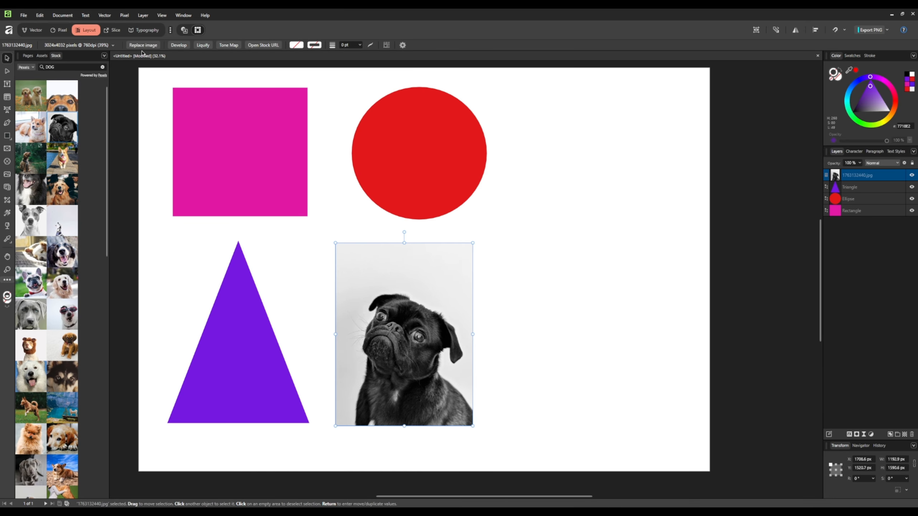
- Clear the stock search field
left_click(103, 68)
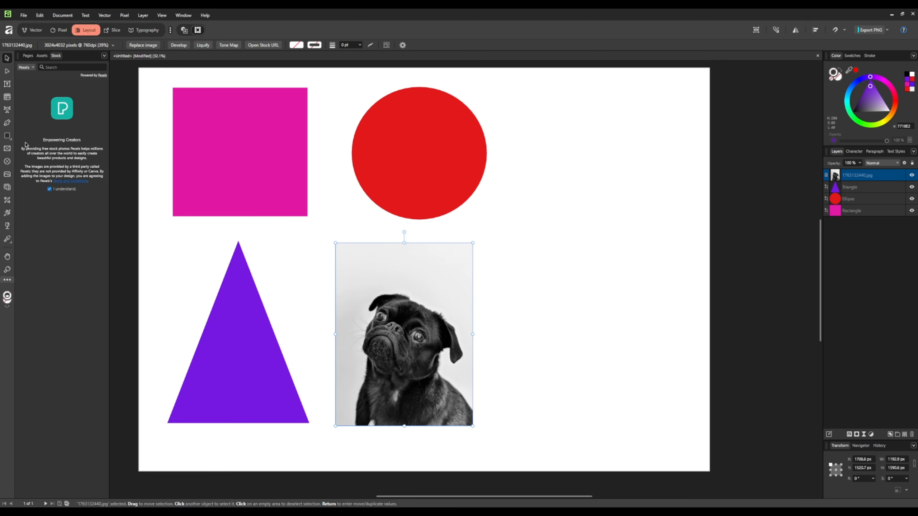
- Create an artistic text reading TEST in the upper right of the page
left_click(7, 110)
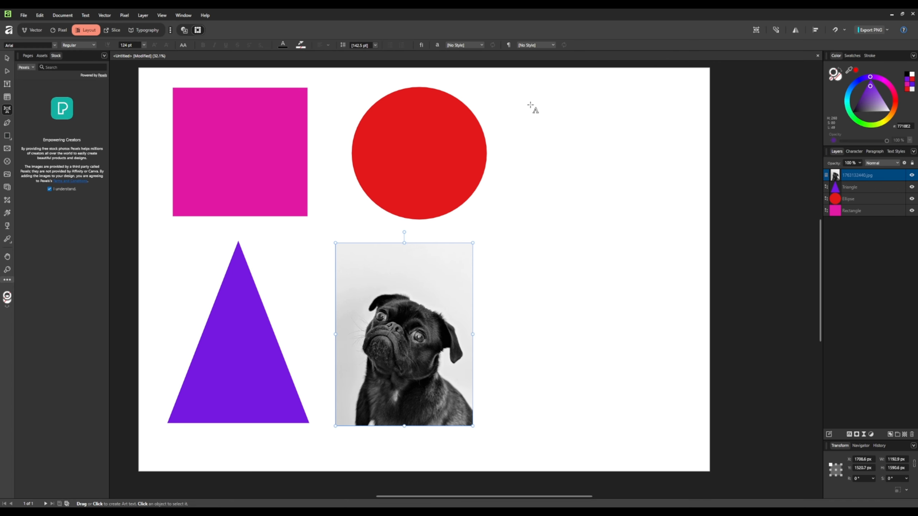
left_click_drag(530, 104, 577, 142)
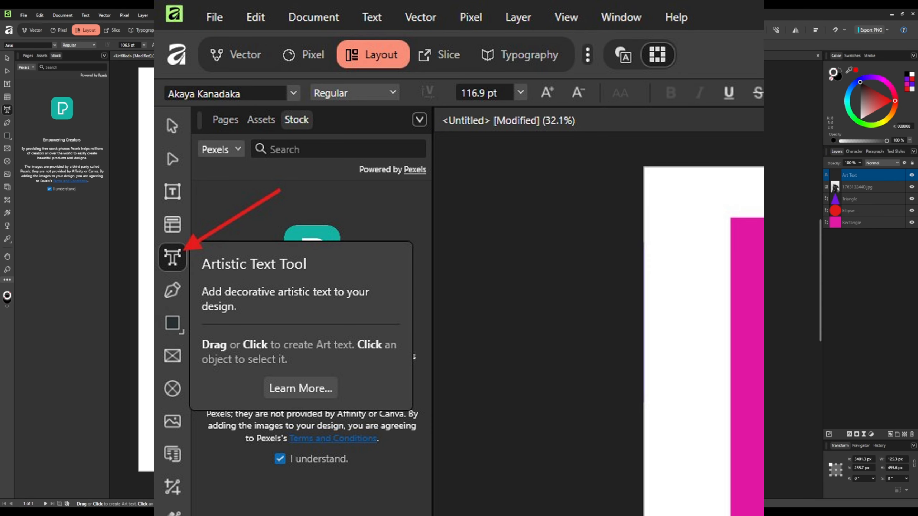
type("TEST")
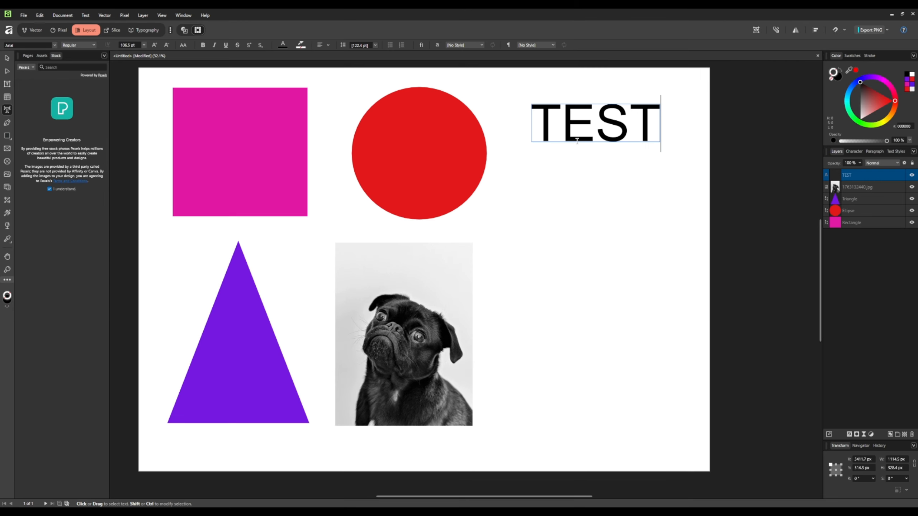
key("Escape")
- Create a second TEST artistic text below the first and set its font to Aguafina Script
left_click_drag(542, 169, 634, 211)
type("TEST")
key("ctrl+a")
left_click(29, 45)
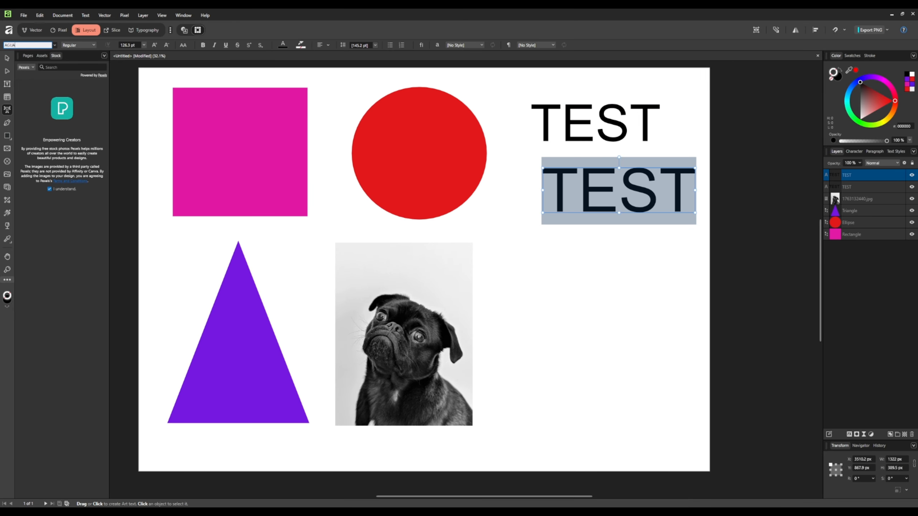
key("Return")
key("Escape")
- Create a third TEST artistic text below, set its font to Architects Daughter, and position it
left_click_drag(546, 252, 575, 303)
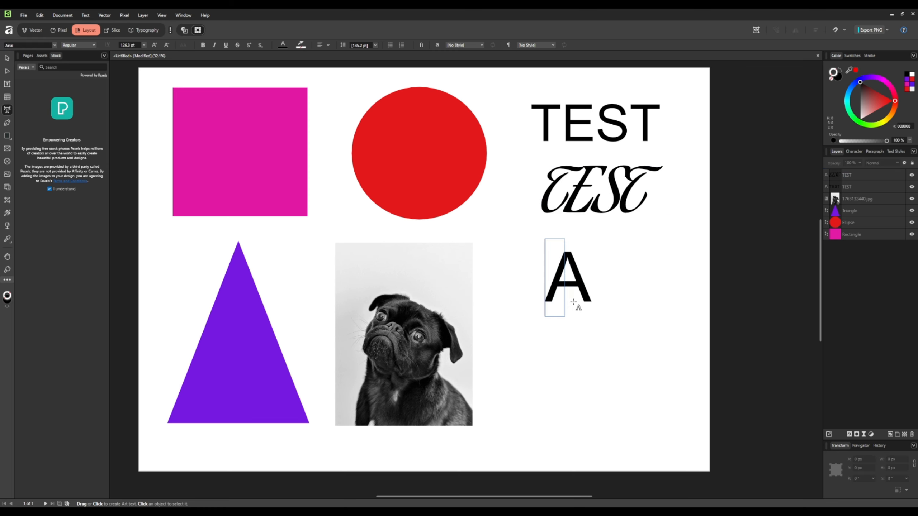
type("TEST")
key("ctrl+a")
left_click(29, 45)
type("ARCH")
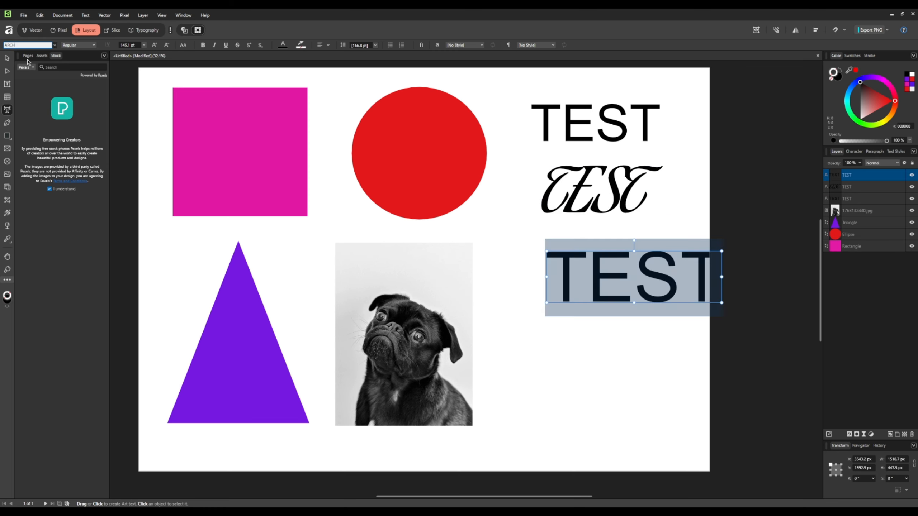
key("Return")
key("Escape")
left_click_drag(605, 274, 575, 255)
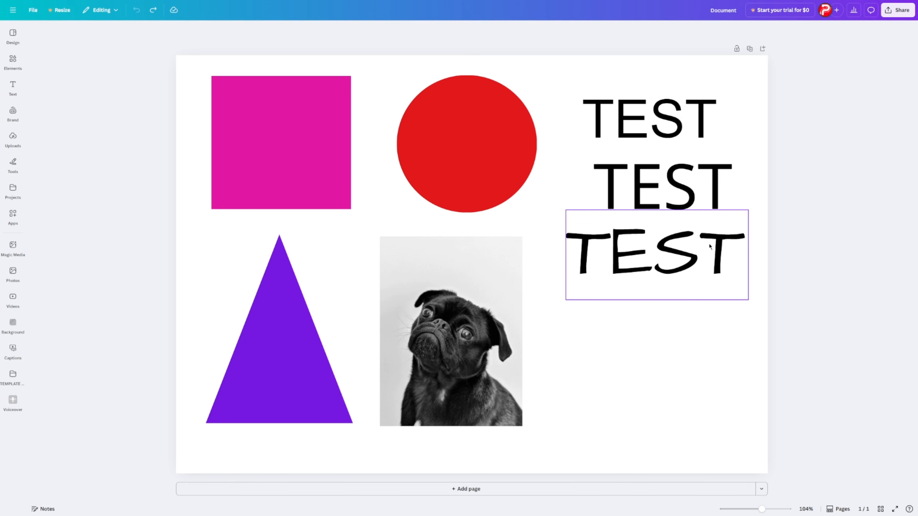
- Switch to Canva and recolour the square red
left_click(288, 163)
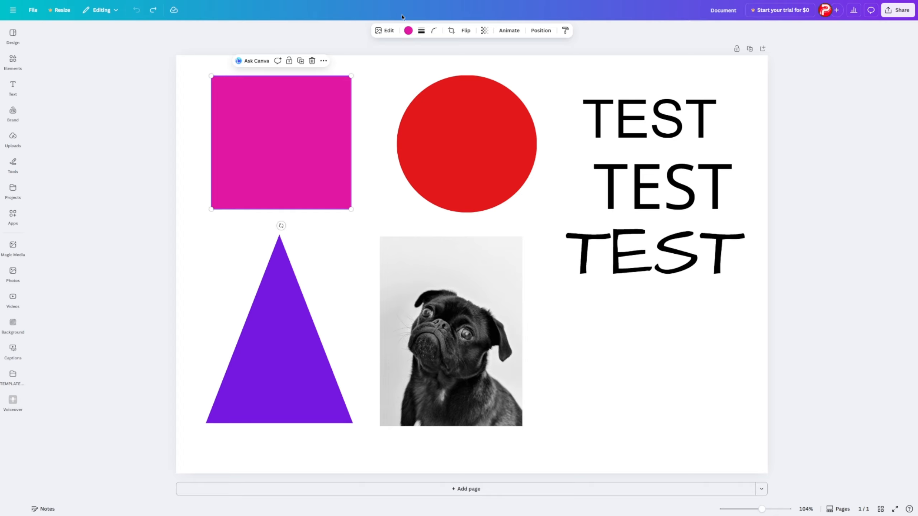
left_click(407, 31)
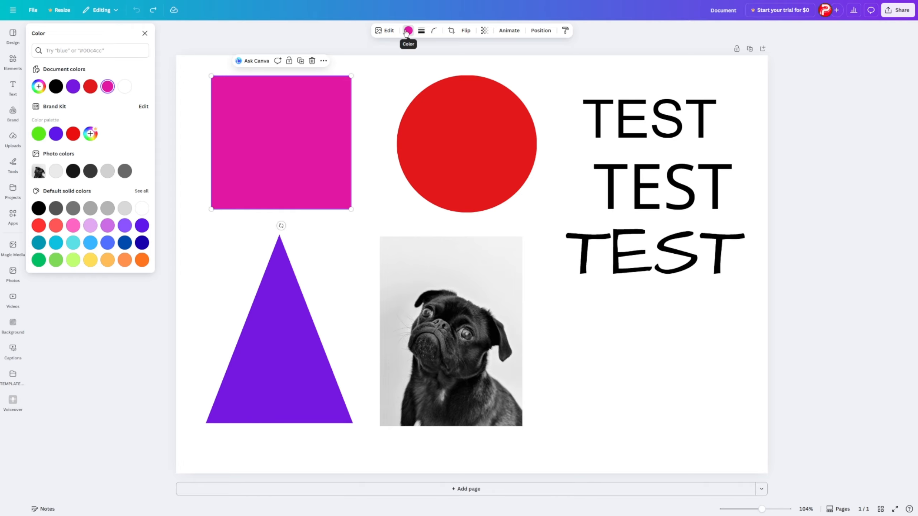
left_click(90, 87)
- Recolour the circle green
left_click(474, 117)
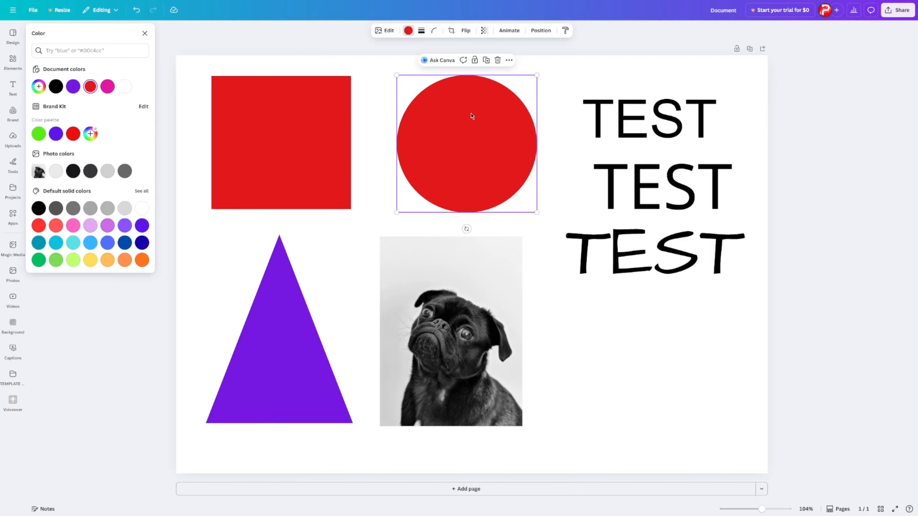
left_click(407, 31)
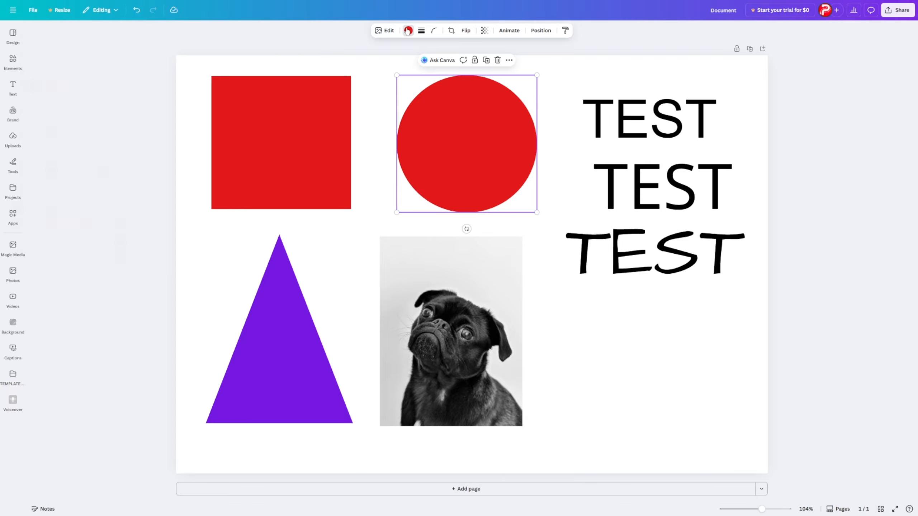
left_click(408, 31)
left_click(43, 134)
- Recolour the triangle pink
left_click(280, 339)
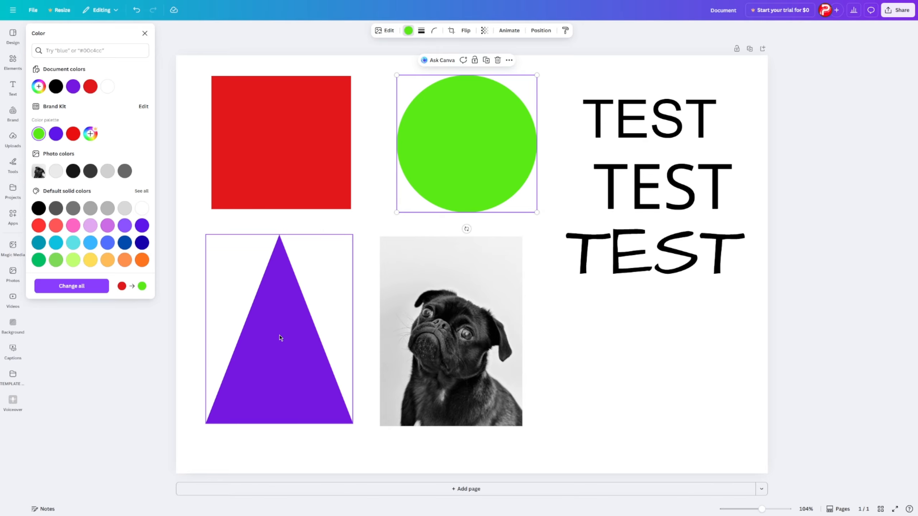
left_click(73, 225)
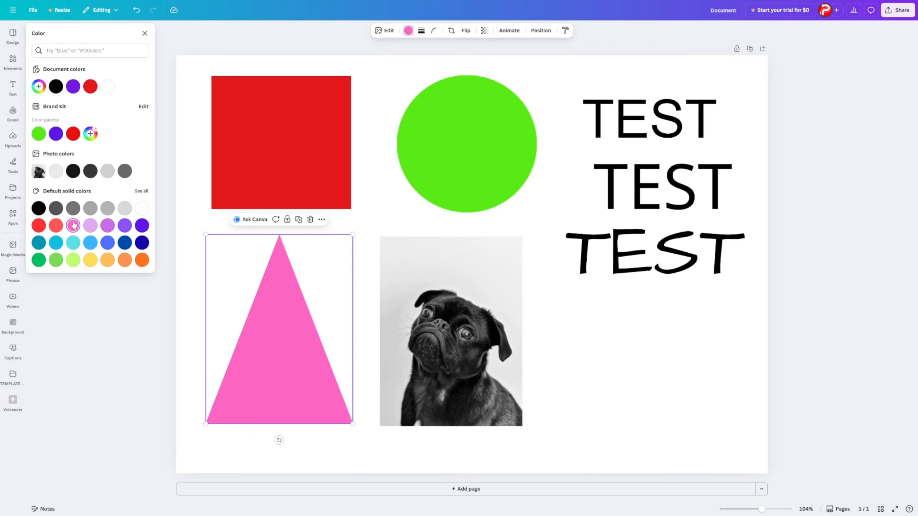
- Apply the Fresco filter to the pug photo
left_click(462, 303)
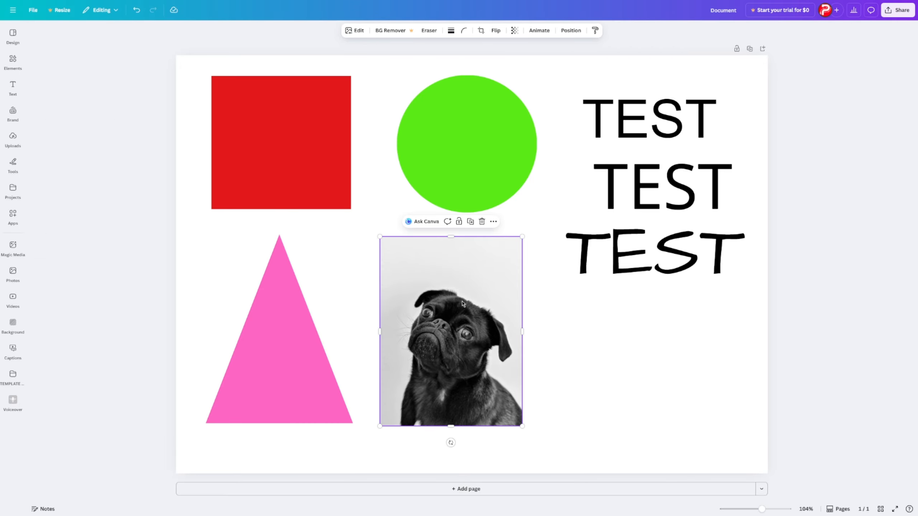
left_click(357, 32)
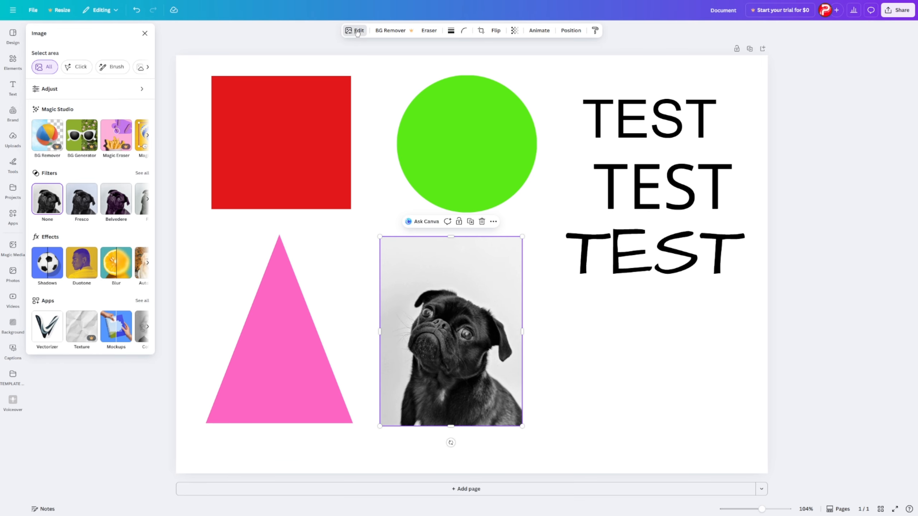
left_click(81, 206)
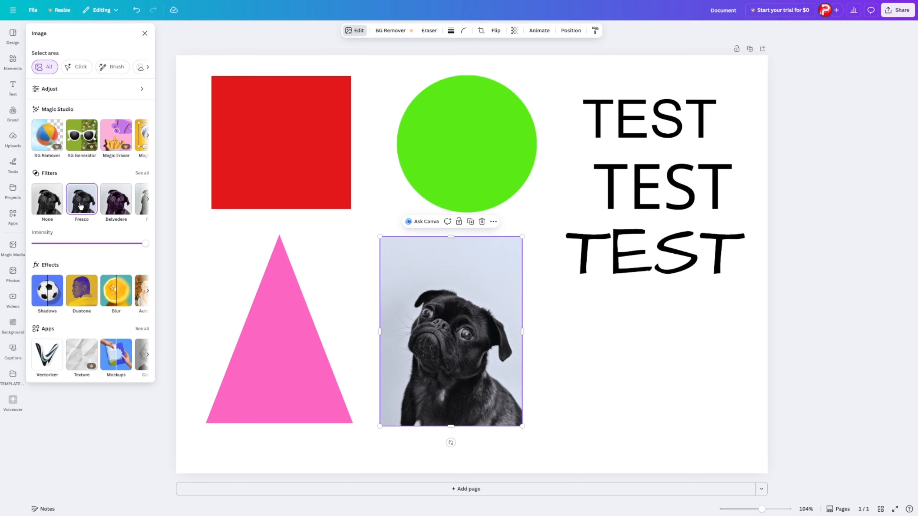
- Recolour the first TEST text purple and the second TEST text cyan
left_click(638, 126)
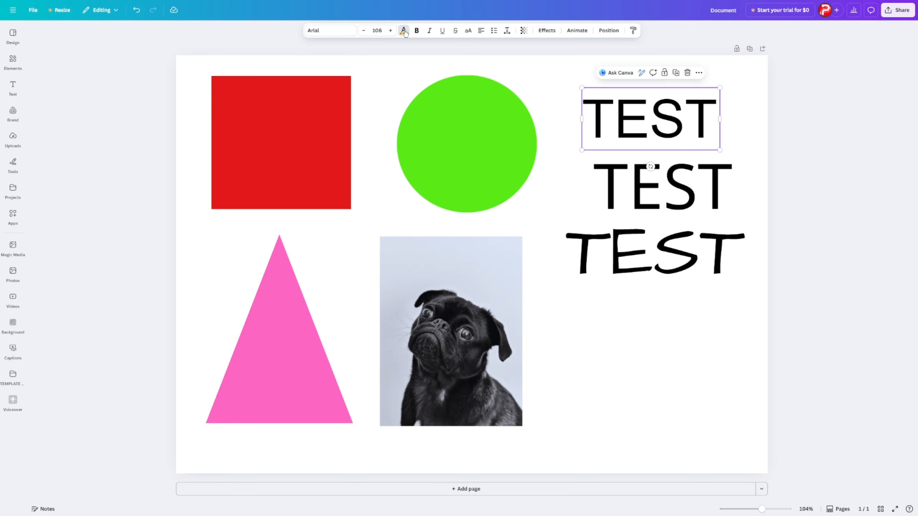
left_click(404, 31)
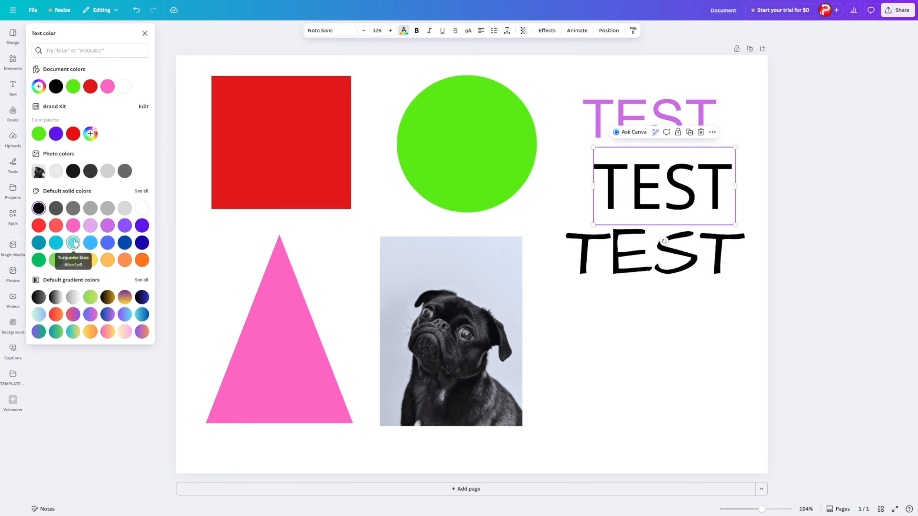
left_click(73, 242)
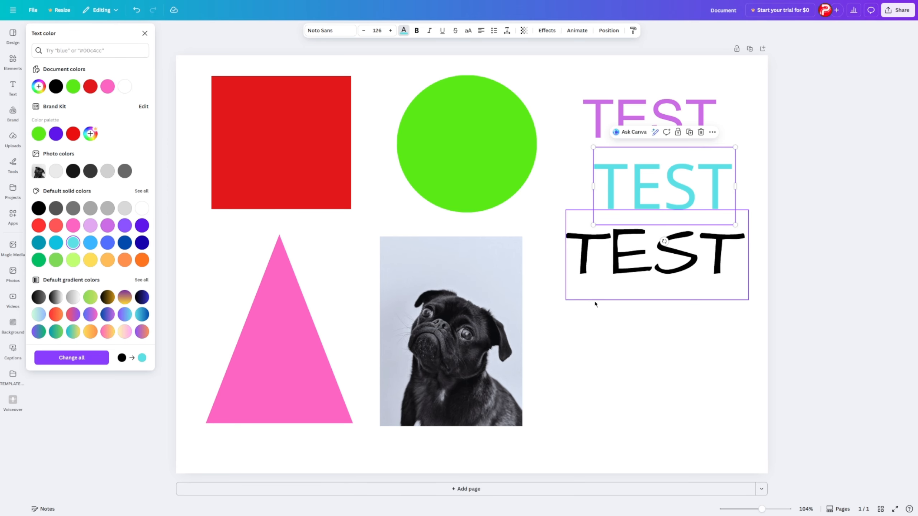
- Recolour the third TEST text orange
left_click(593, 264)
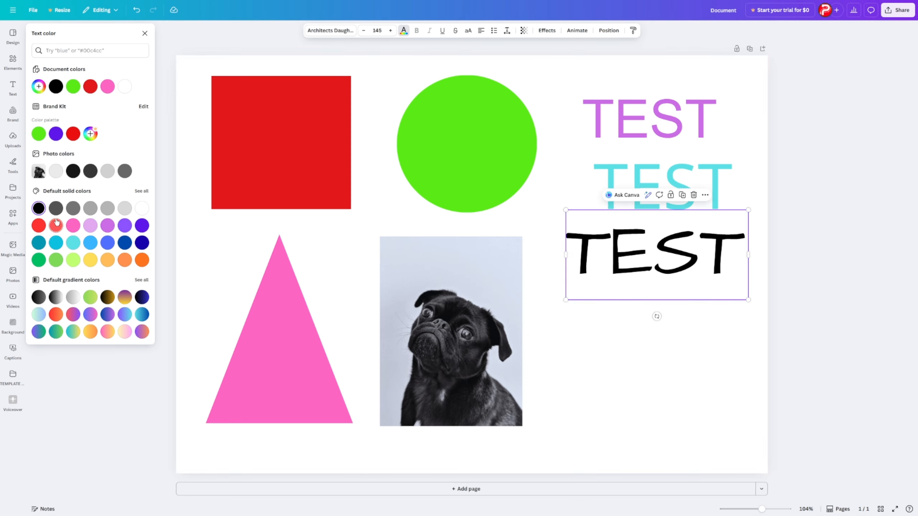
left_click(125, 260)
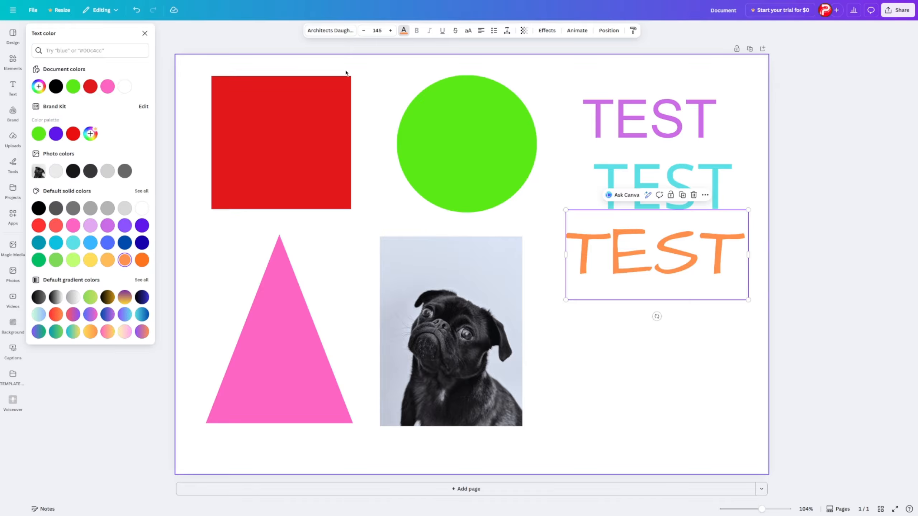
- Browse the Animate options for the square, circle, photo and text objects
left_click(383, 75)
left_click(308, 162)
left_click(509, 30)
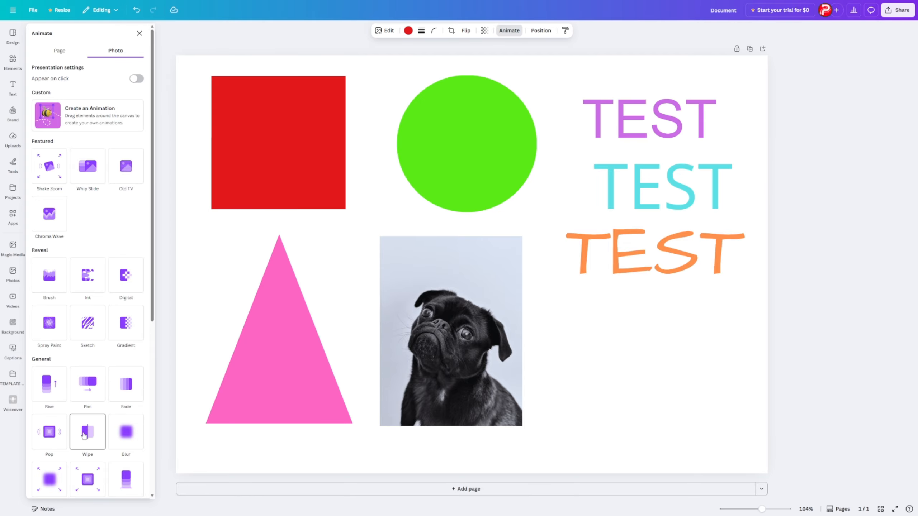
left_click(448, 152)
scroll(108, 362, "down", 5)
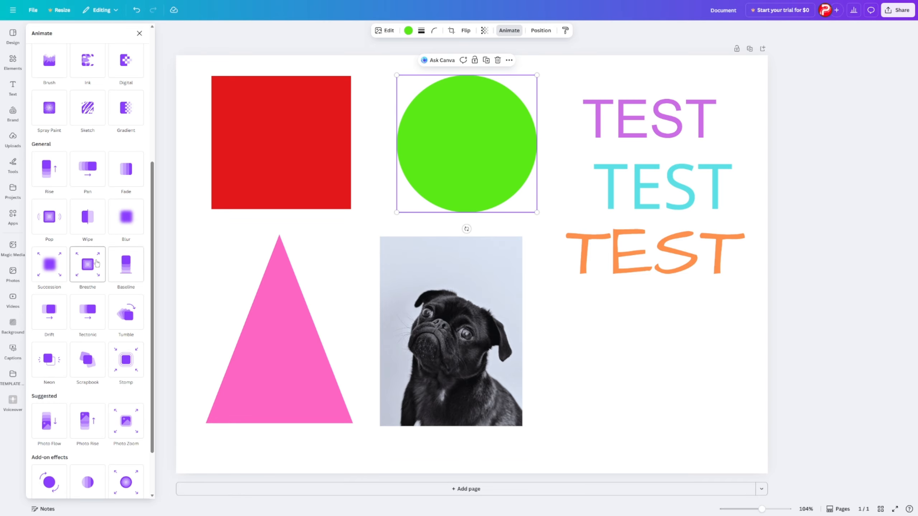
left_click(450, 331)
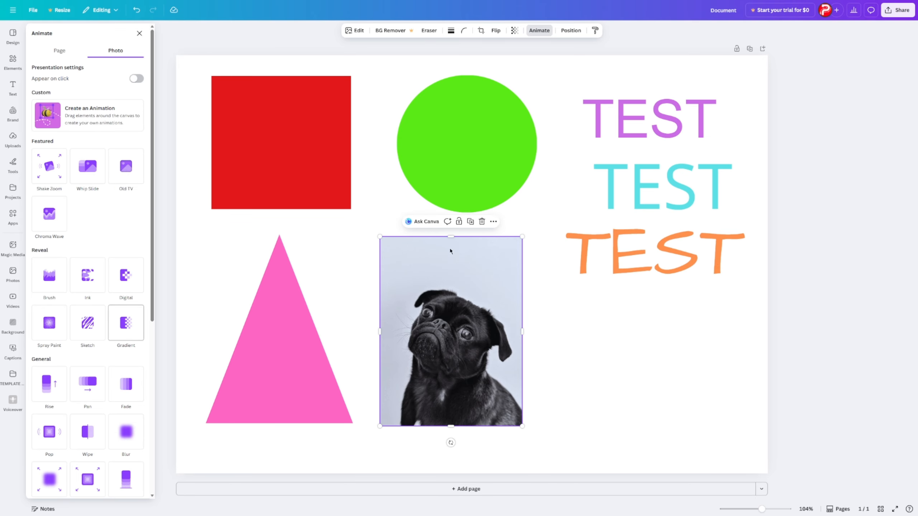
left_click(626, 126)
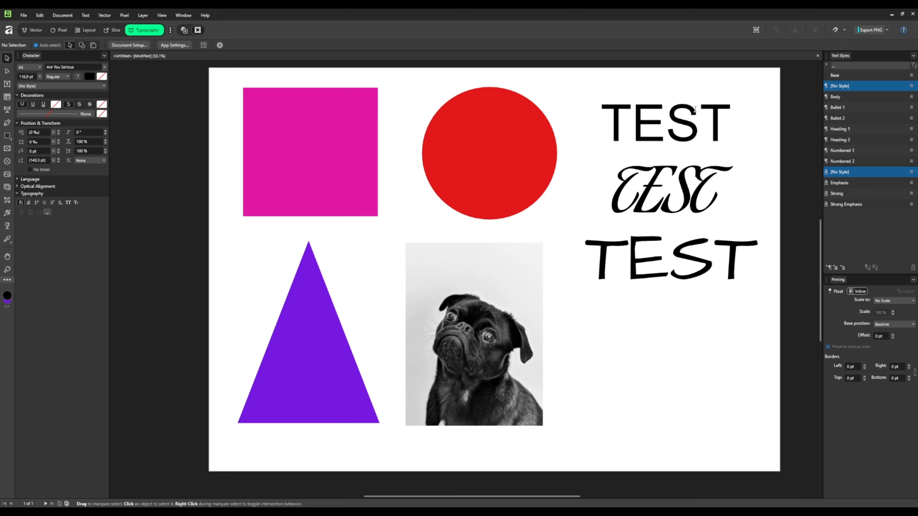
- Switch back to Affinity and convert the script TEST text to curves
left_click(625, 187)
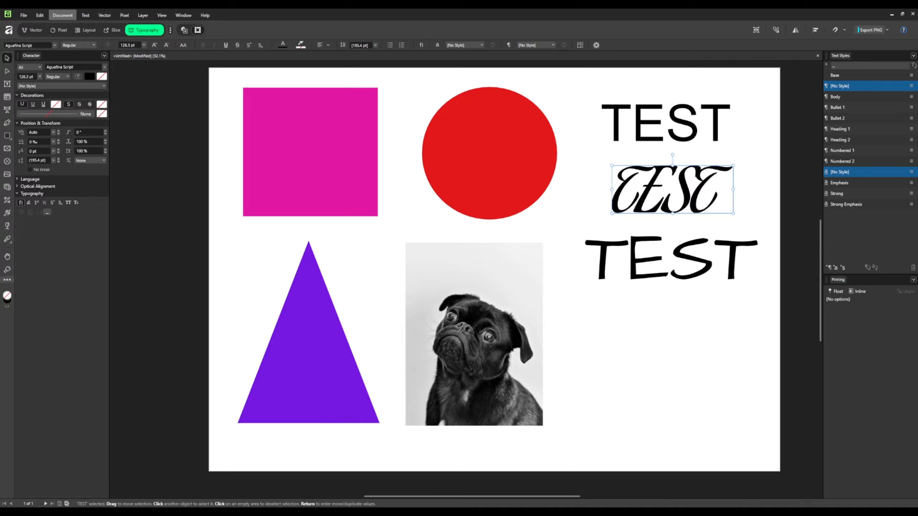
left_click(33, 30)
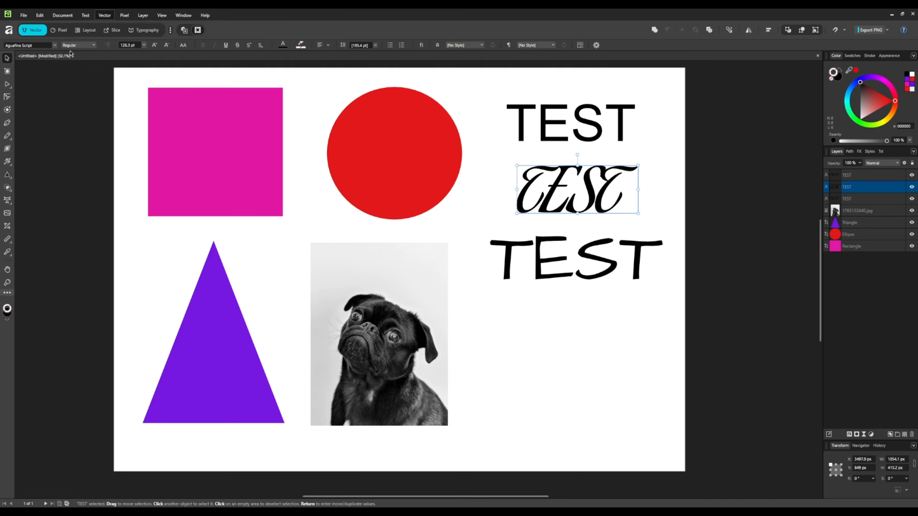
key("ctrl+Return")
- Examine the letter curves inside the converted text group
left_click(826, 187)
left_click(853, 211)
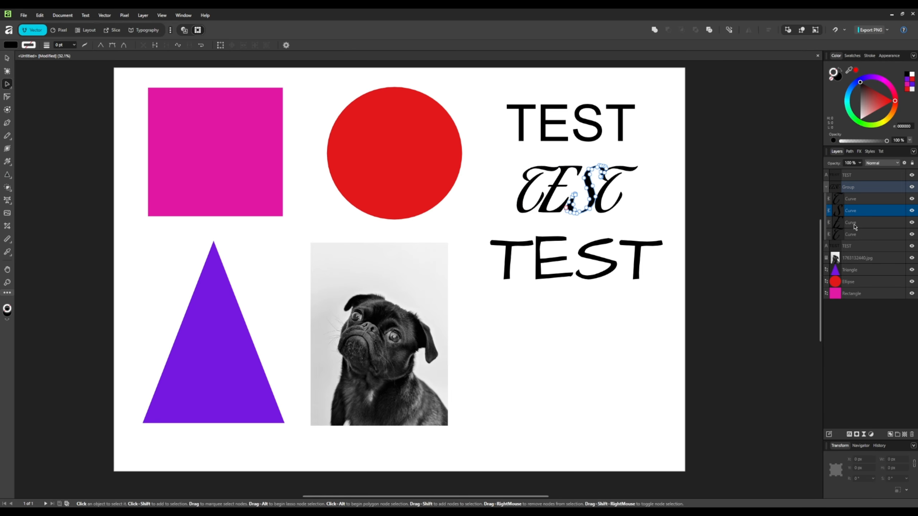
key("ctrl+d")
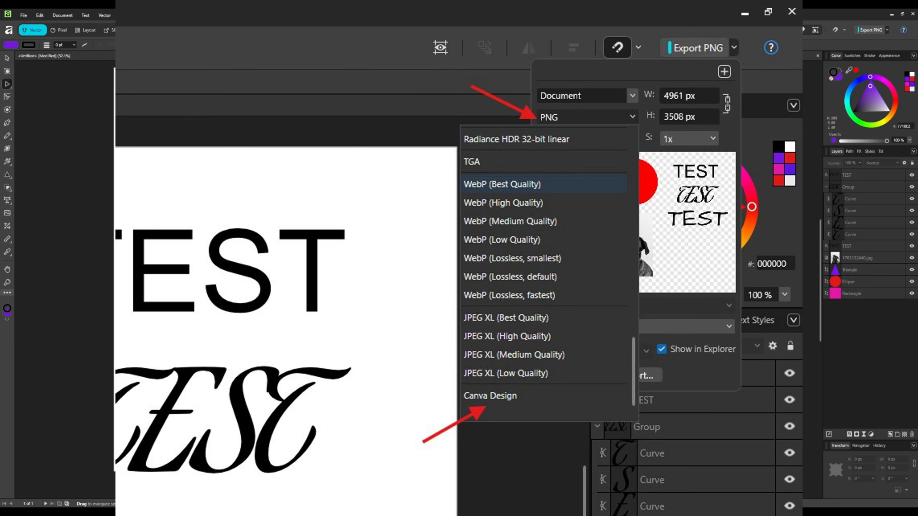
- Switch to Canva and recolour the script TEST letters individually: light purple, orange, dark blue and cyan
left_click(780, 185)
left_click(846, 177)
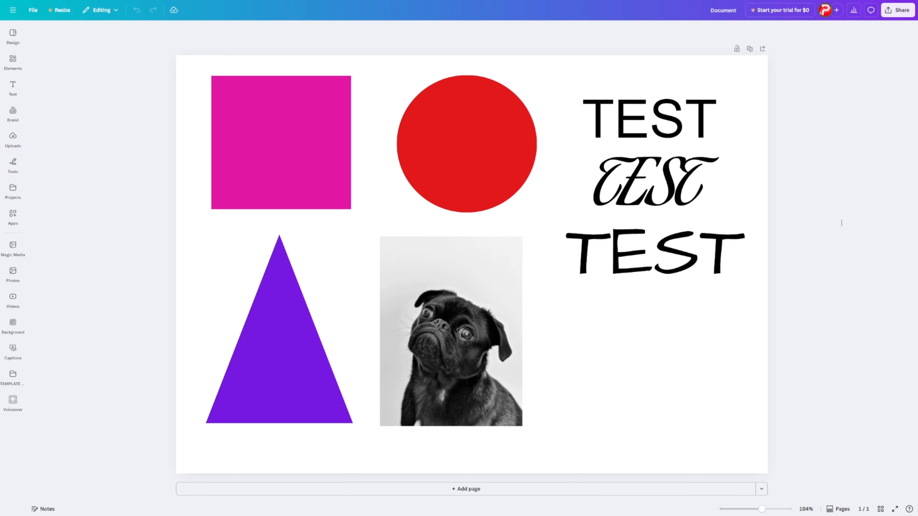
left_click(635, 183)
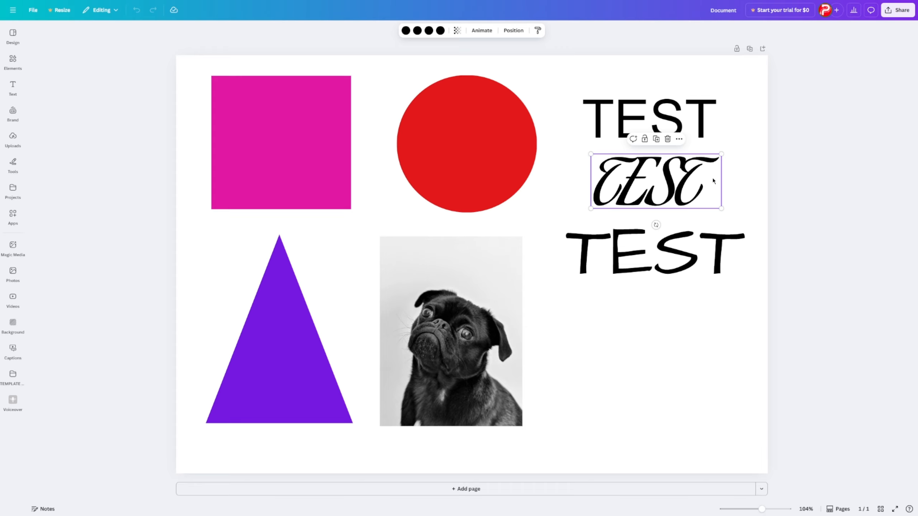
left_click(406, 30)
left_click(108, 226)
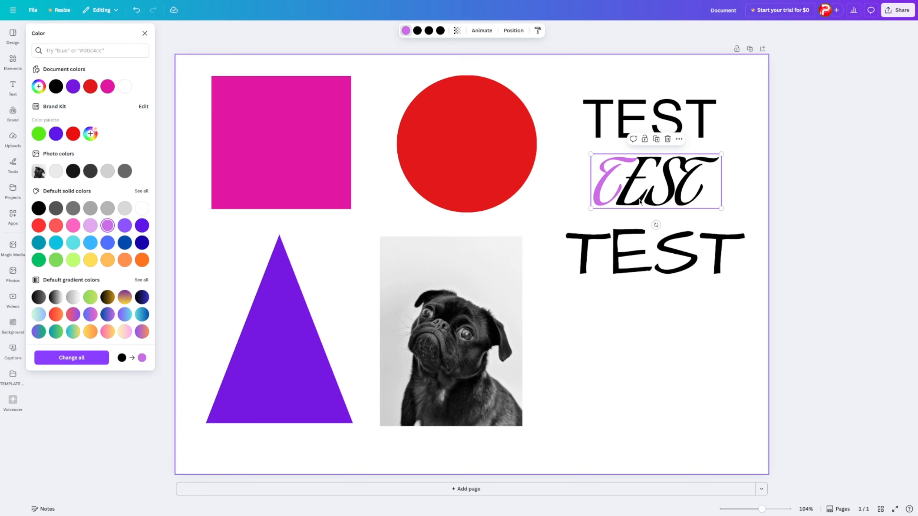
left_click(417, 31)
left_click(142, 260)
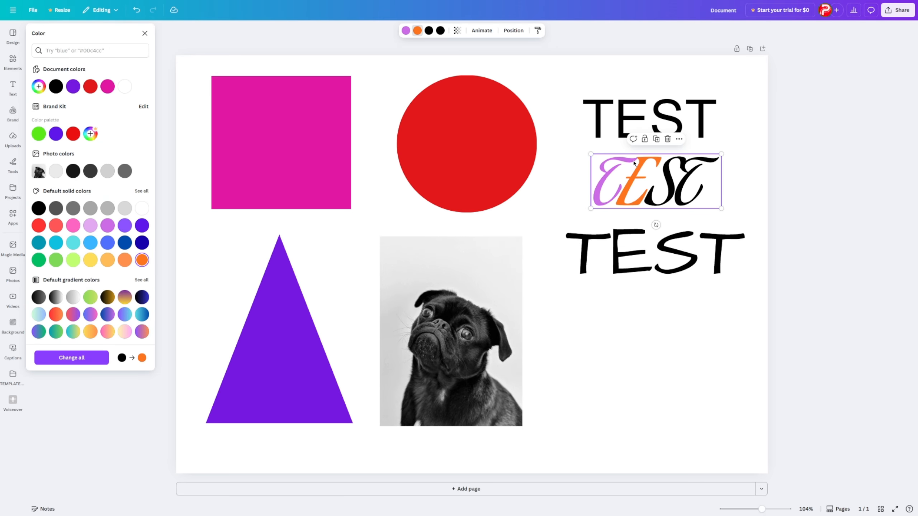
left_click(141, 242)
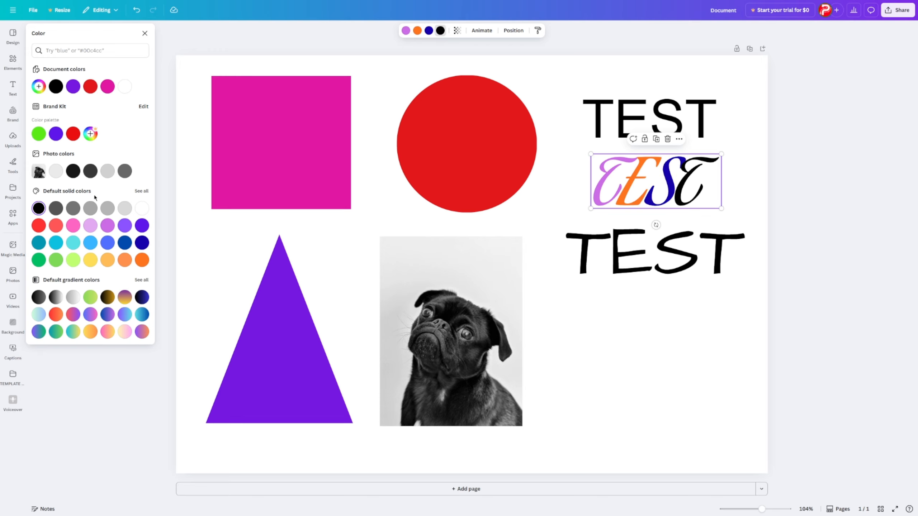
left_click(56, 243)
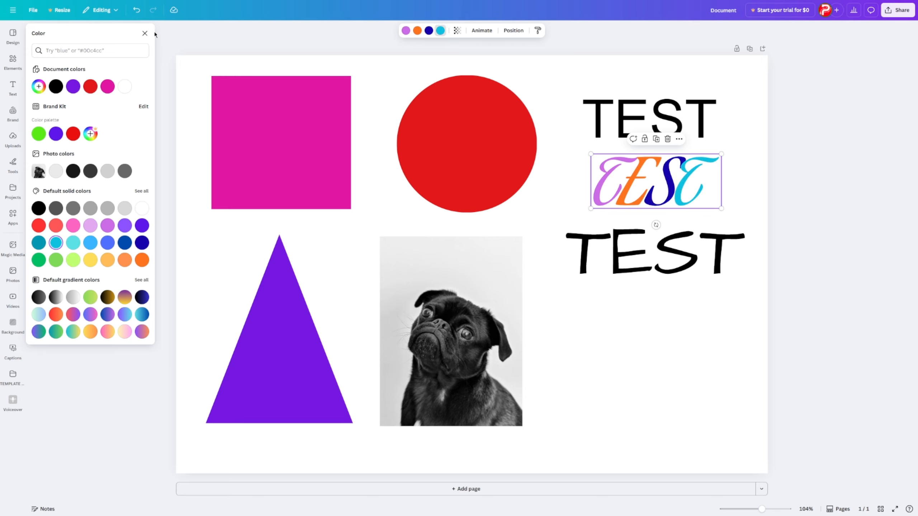
left_click(144, 33)
- Browse the element and page animation options in the Animate panel
left_click(479, 31)
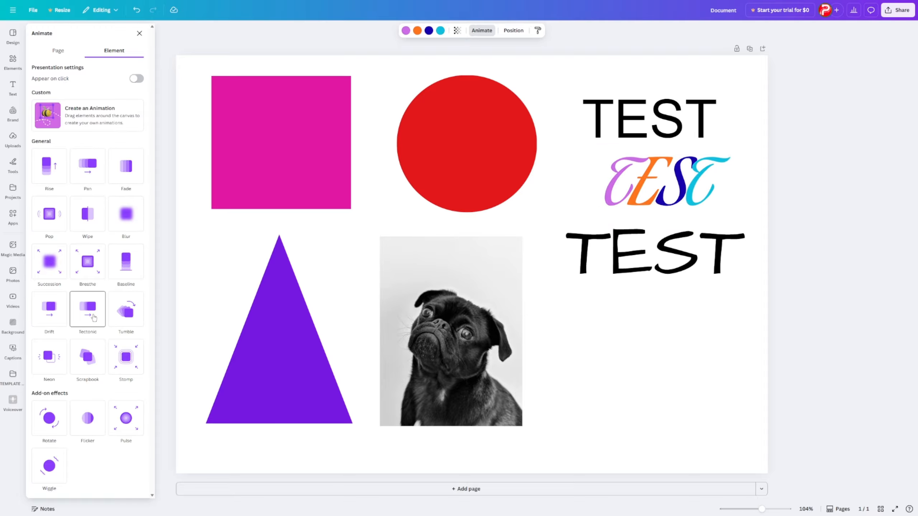
left_click(656, 345)
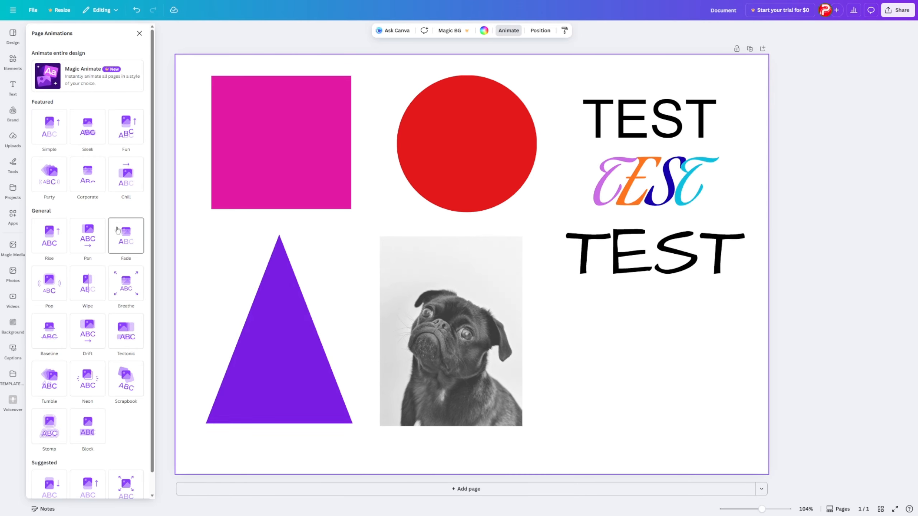
left_click(683, 370)
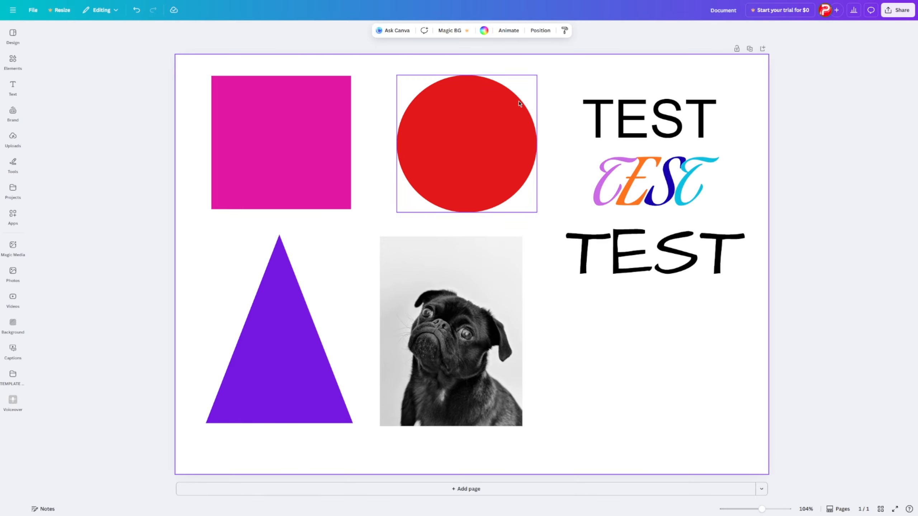
left_click(509, 31)
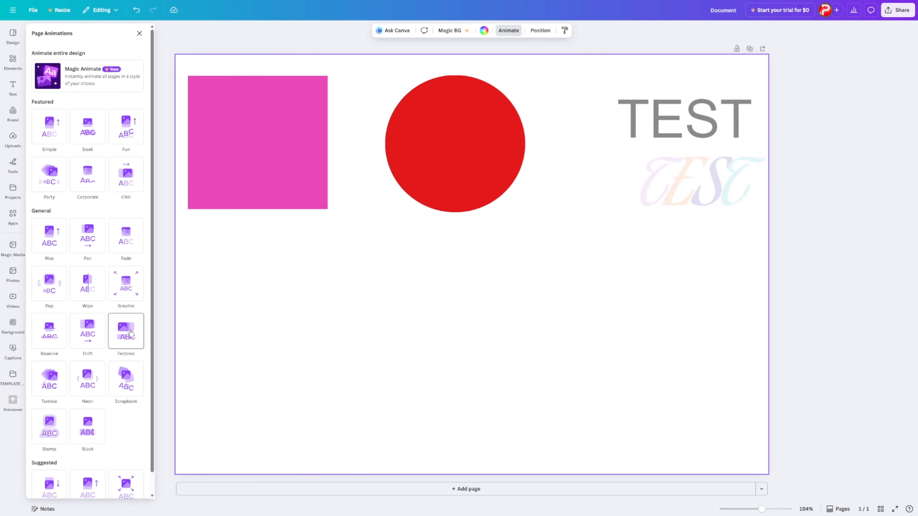
scroll(126, 362, "down", 1)
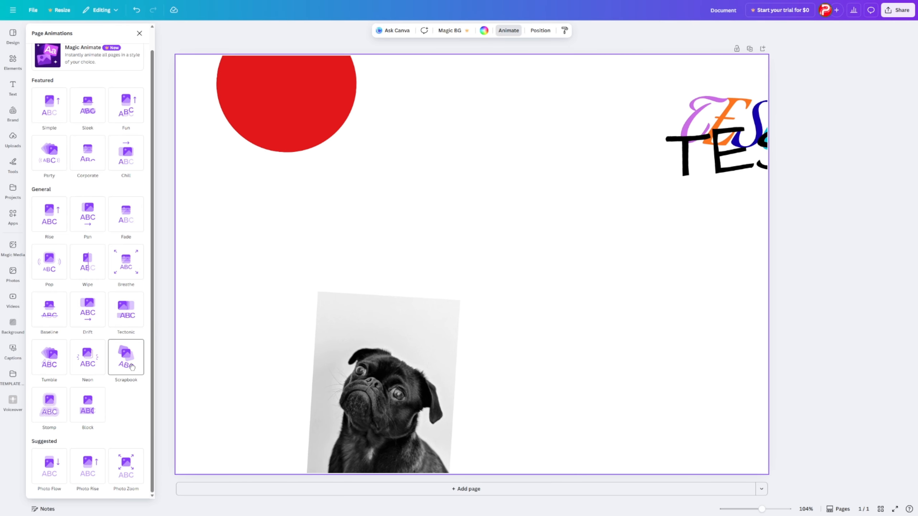